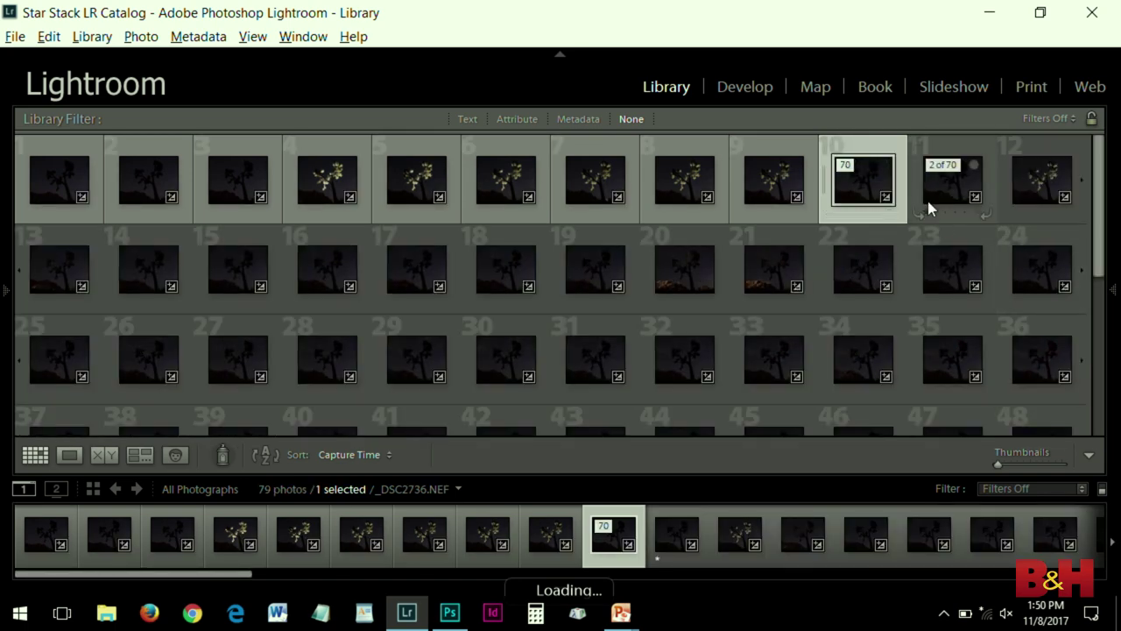
Step: View the selected Joshua tree photo enlarged at full screen and step through the following frames of the sequence
key("e")
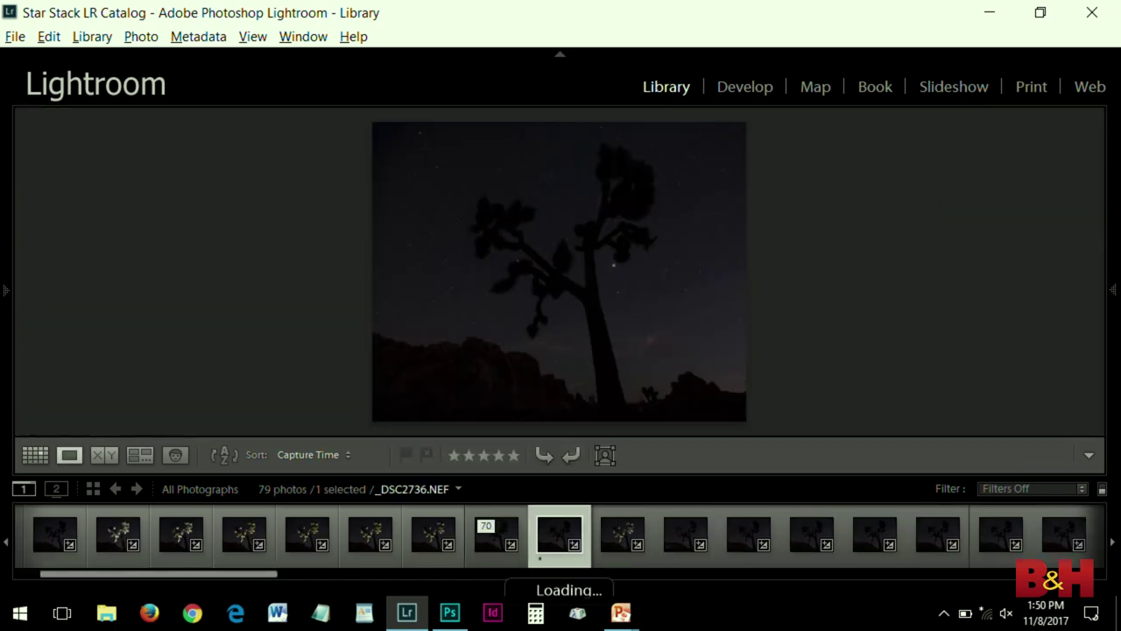
key("f")
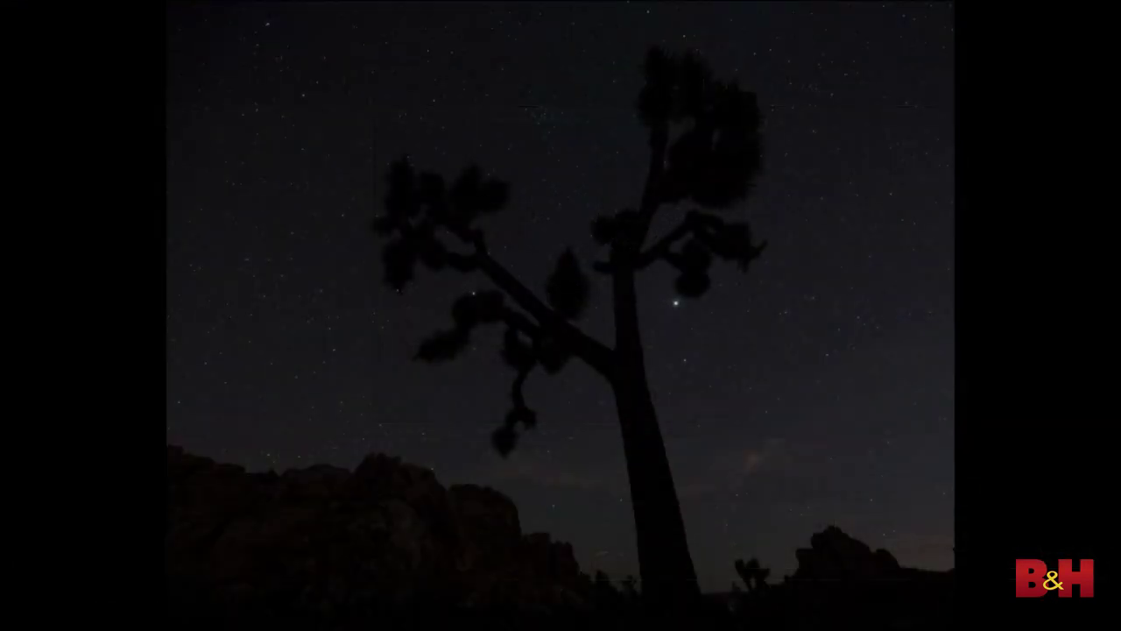
key("Right")
key("Right")
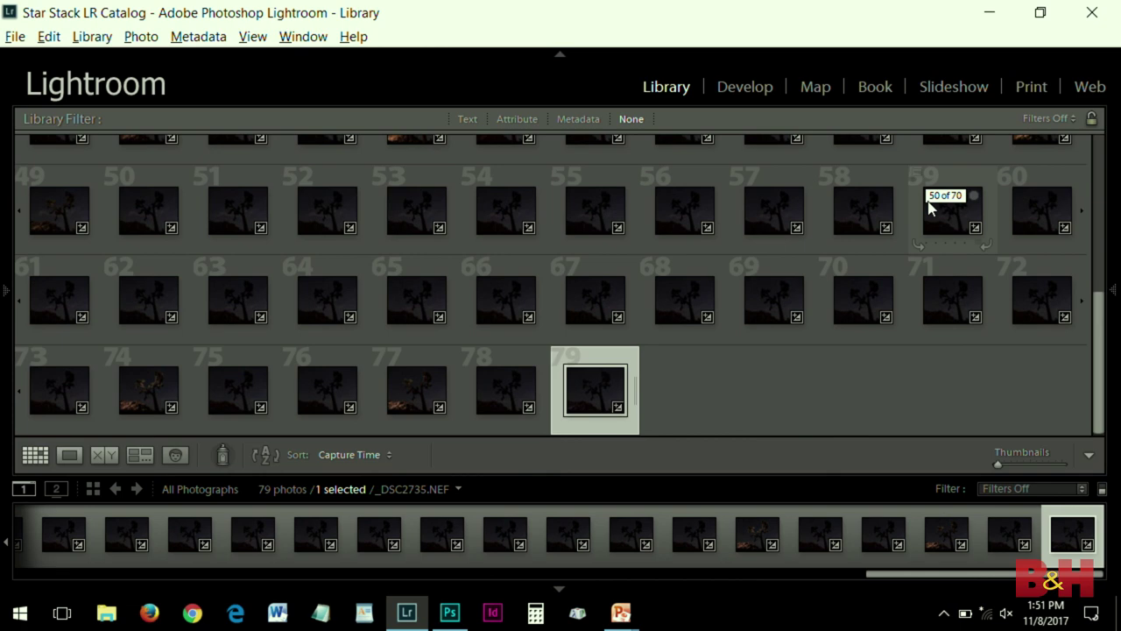
Step: Select the whole stack of 70 Joshua tree frames, from photo 79 back to photo 10 in the grid
mouse_move(1111, 289)
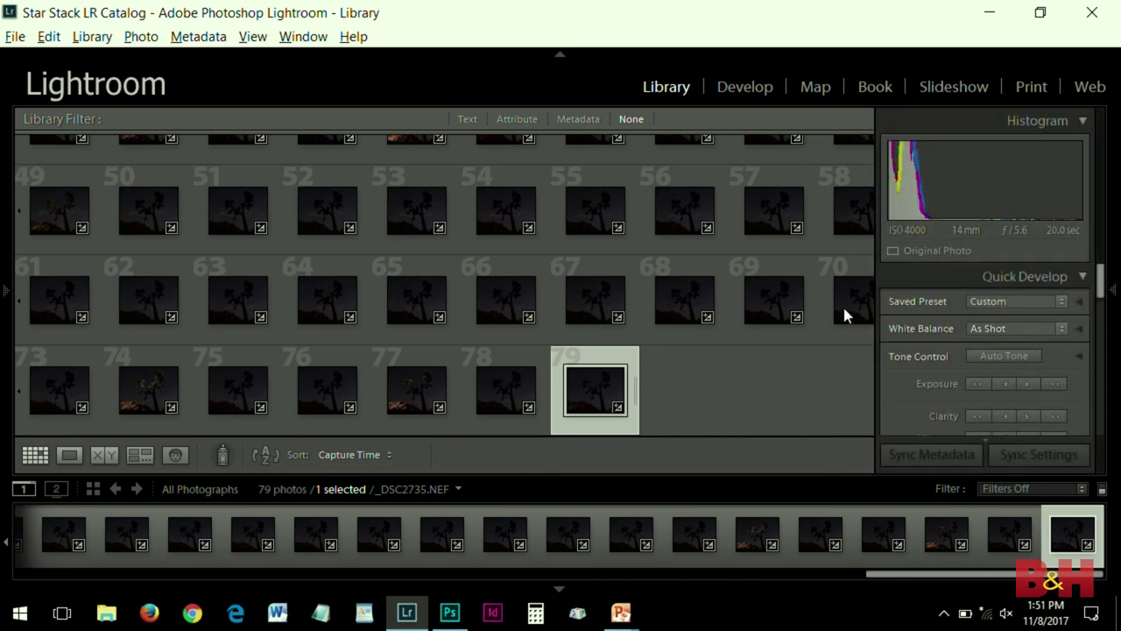
scroll(1095, 351, "up", 10)
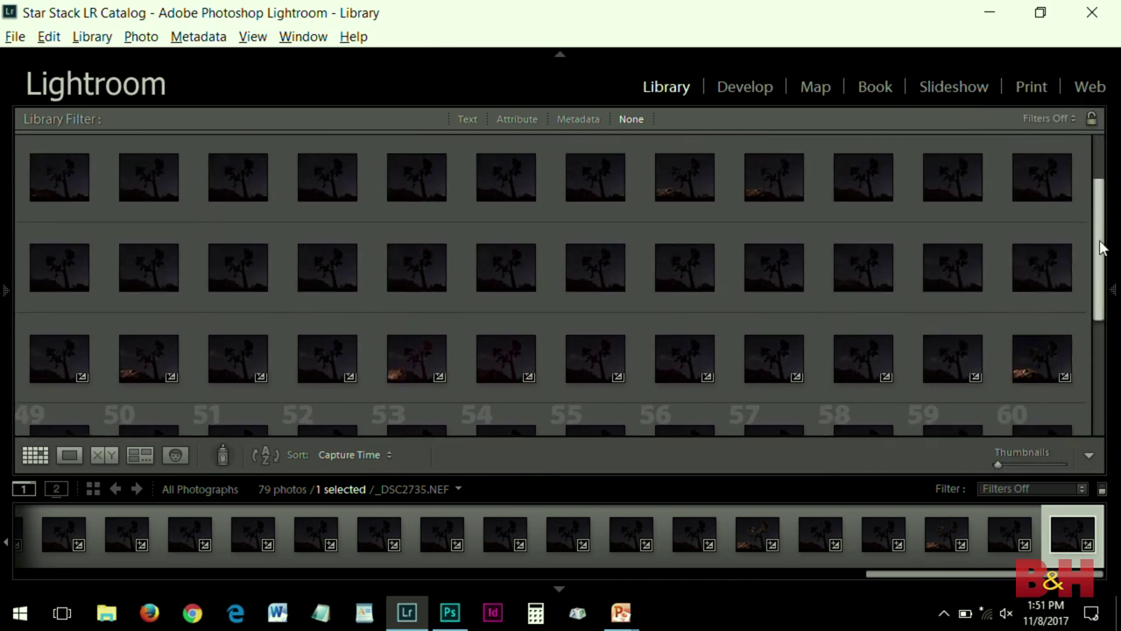
left_click(857, 200, "shift")
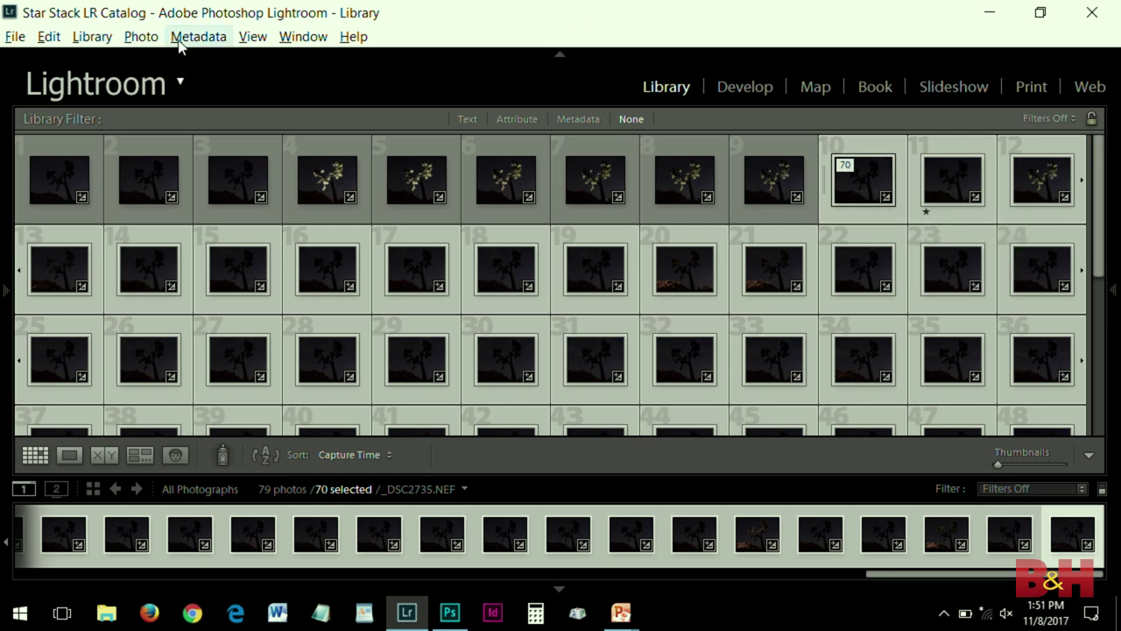
Step: Look up the option for opening the selected photos as layers in Photoshop, without running it
left_click(143, 36)
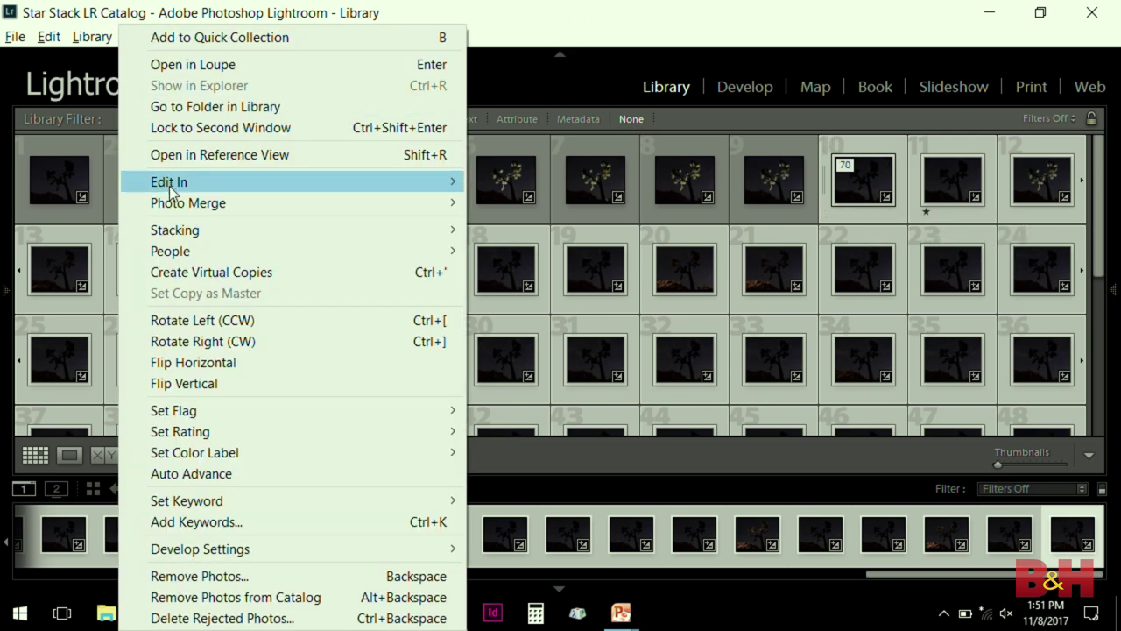
mouse_move(175, 192)
left_click(563, 438)
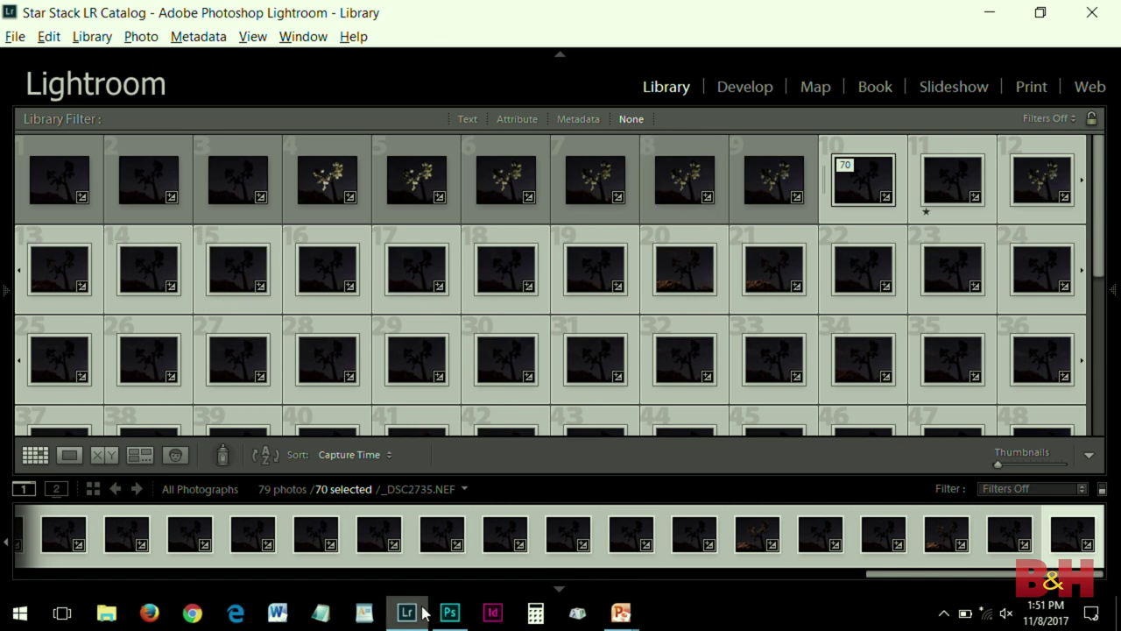
mouse_move(450, 612)
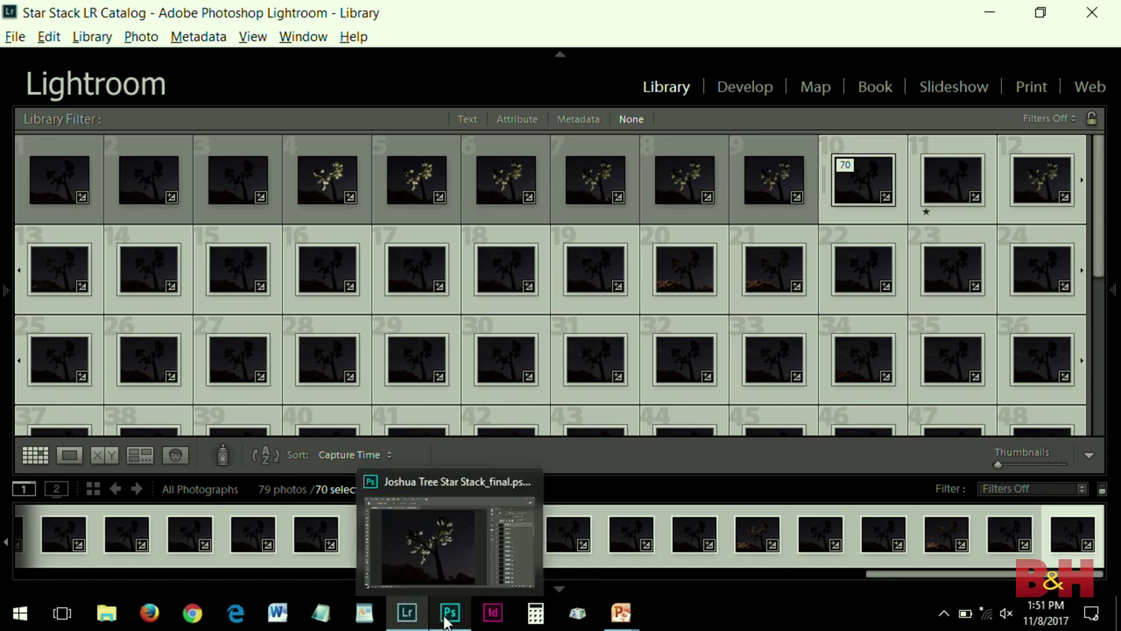
left_click(138, 40)
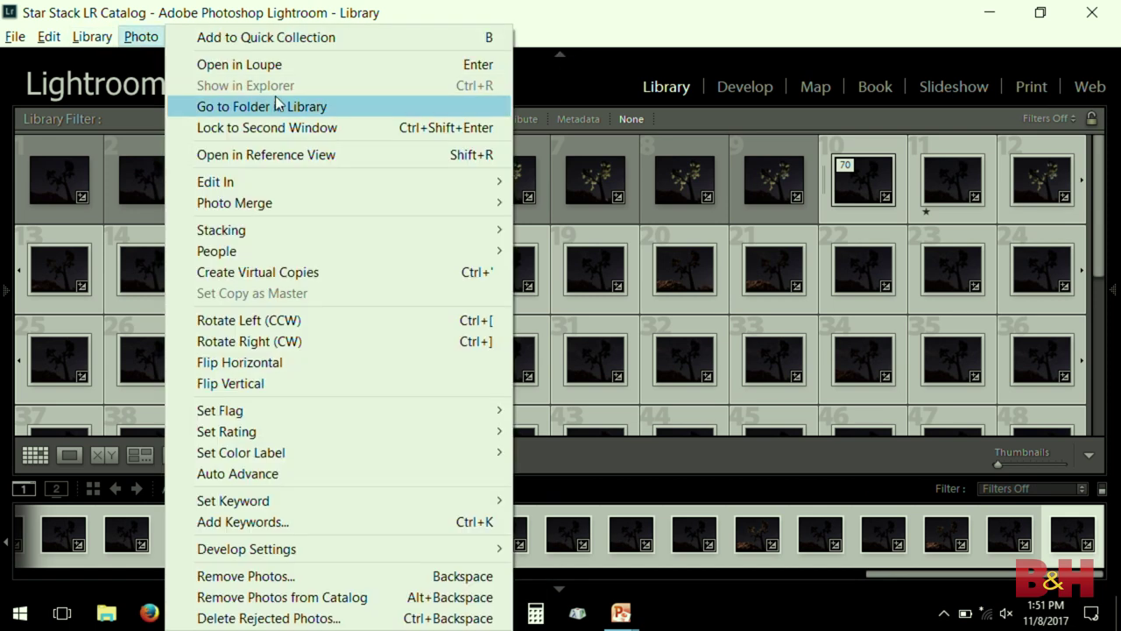
mouse_move(409, 185)
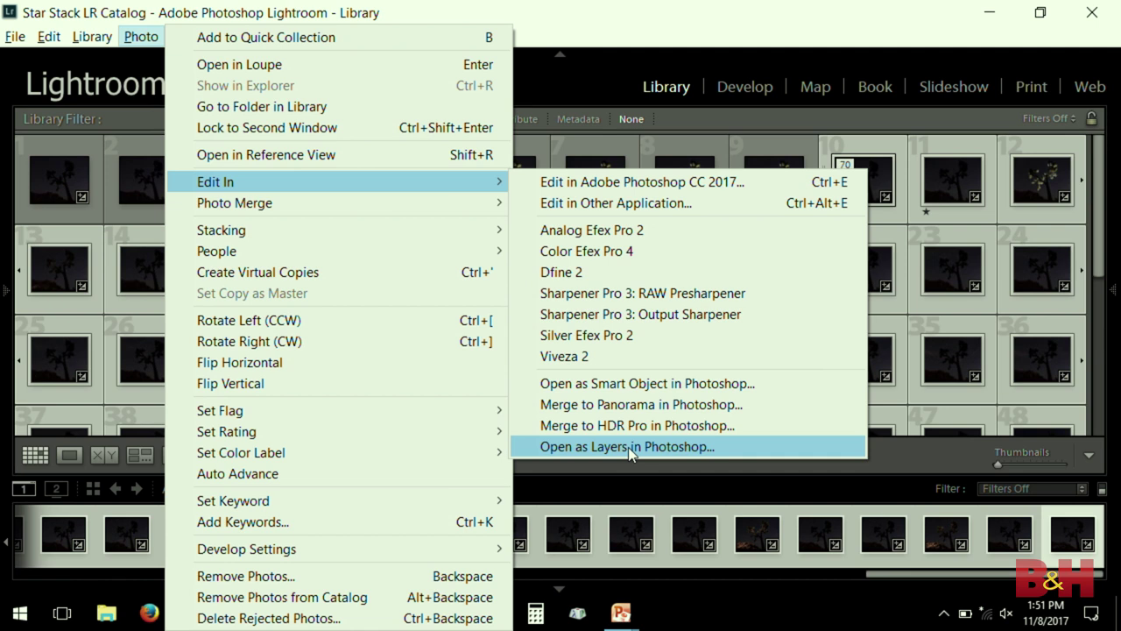
left_click(786, 30)
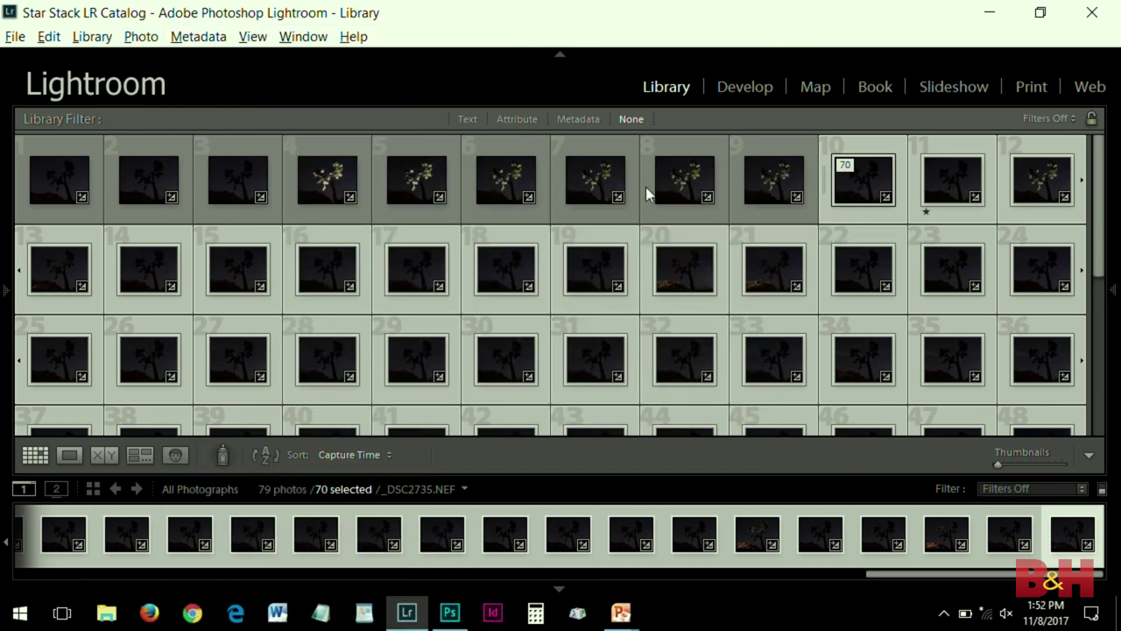
Step: Switch to Photoshop and select all layers of Joshua Tree Star Stack_final.psd, from _DSC2669.jpg to _DSC2736.jpg
left_click(450, 614)
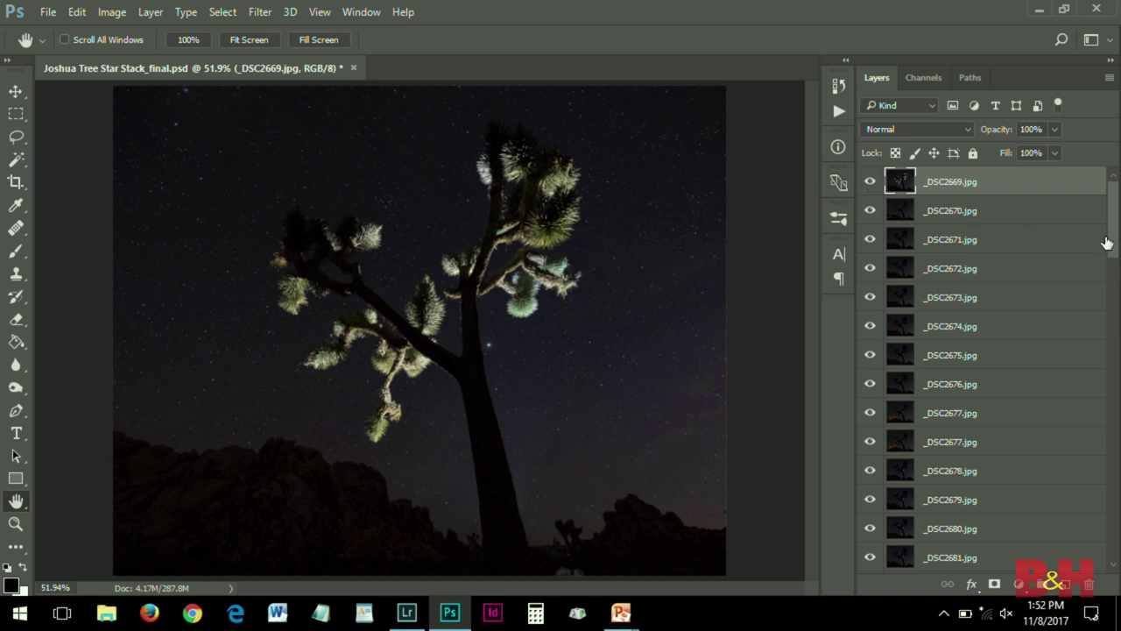
left_click_drag(1109, 249, 1102, 567)
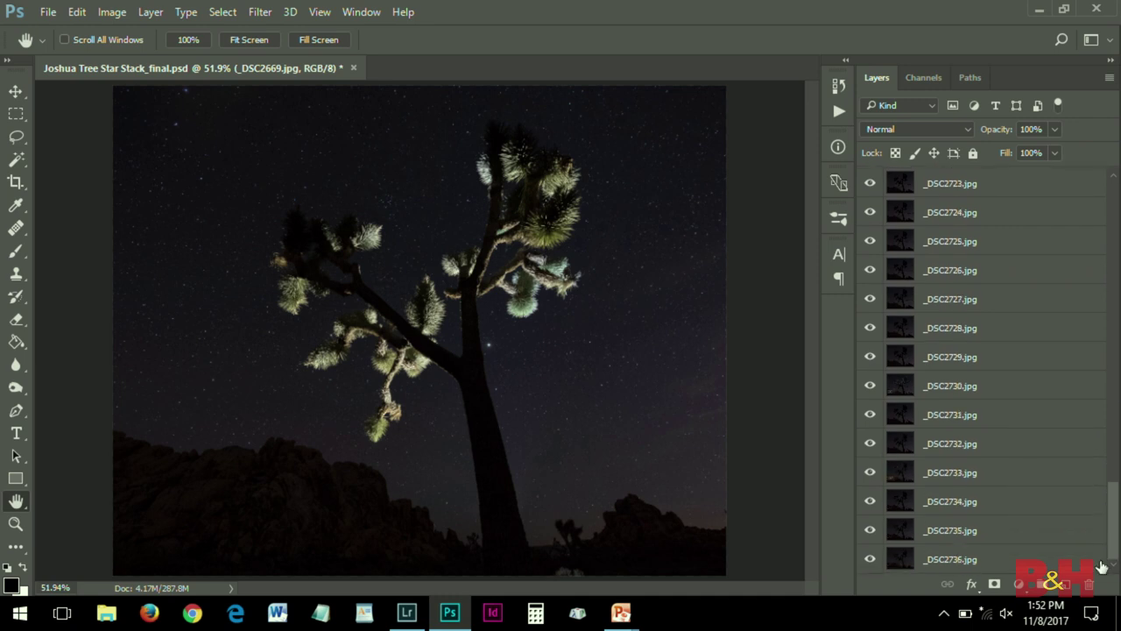
left_click(959, 564, "shift")
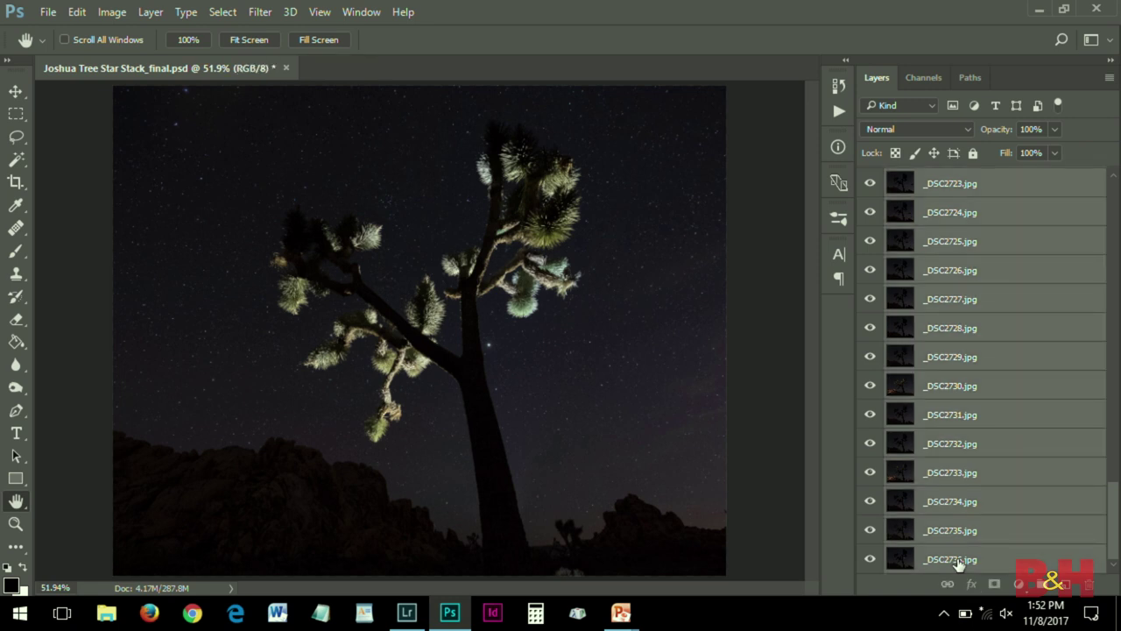
left_click_drag(1113, 522, 1117, 127)
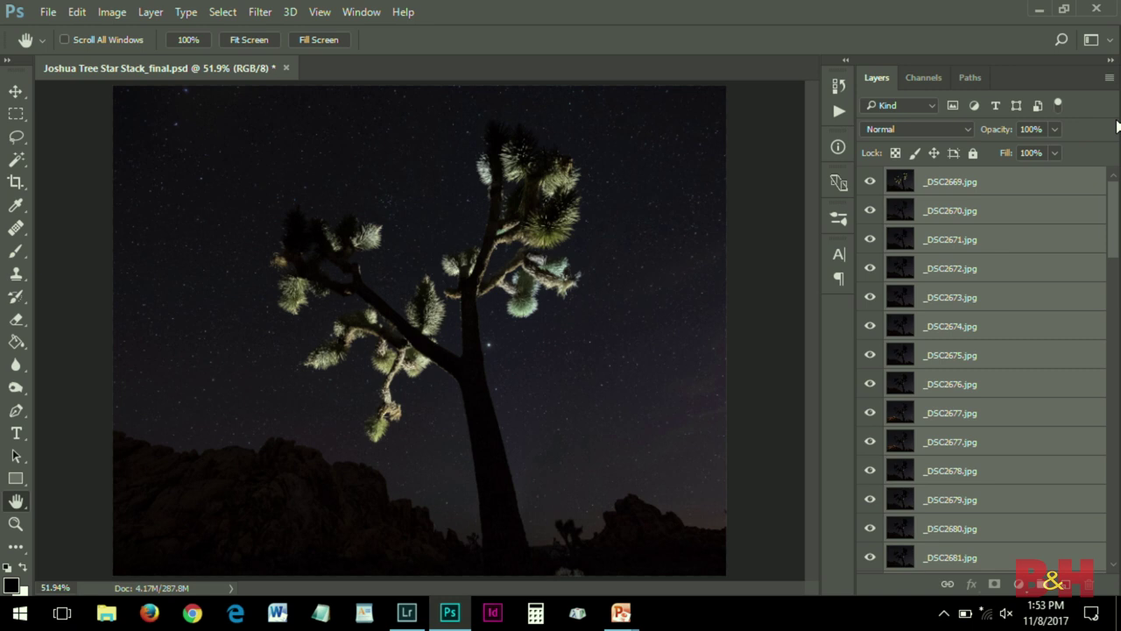
Step: Try the Lighten blend mode on all selected layers, and undo the change
left_click(967, 131)
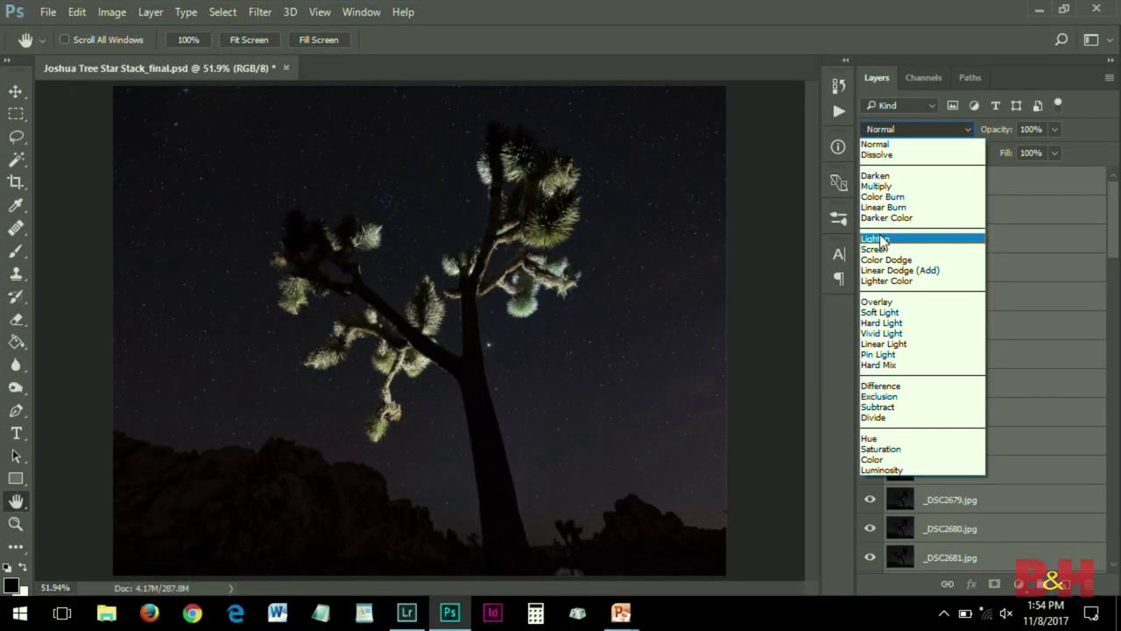
left_click(881, 240)
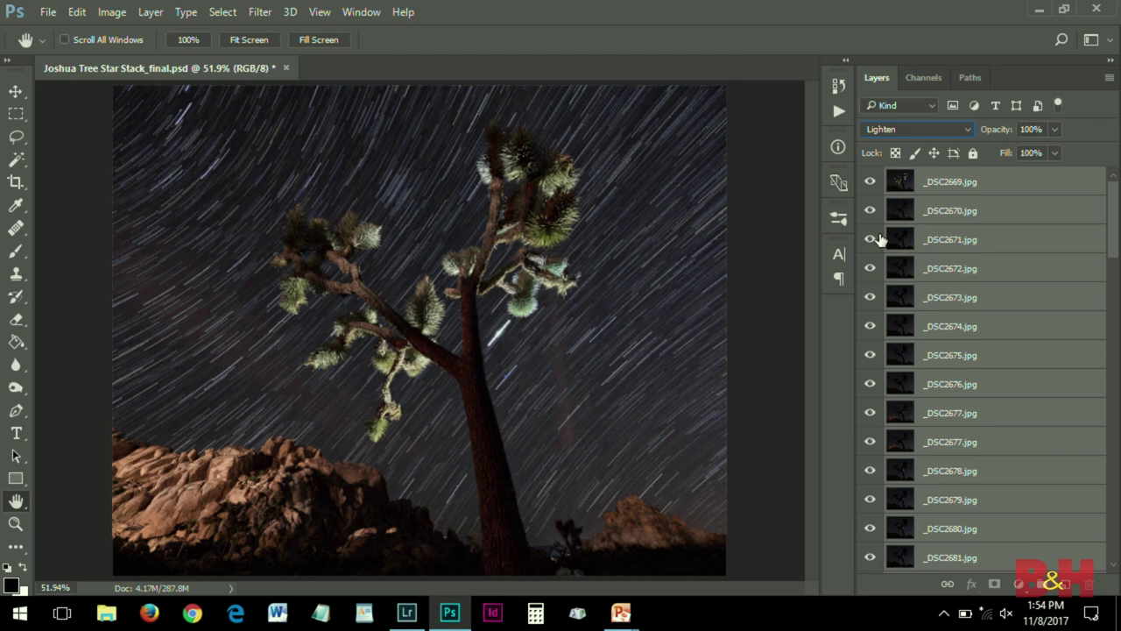
key("ctrl+z")
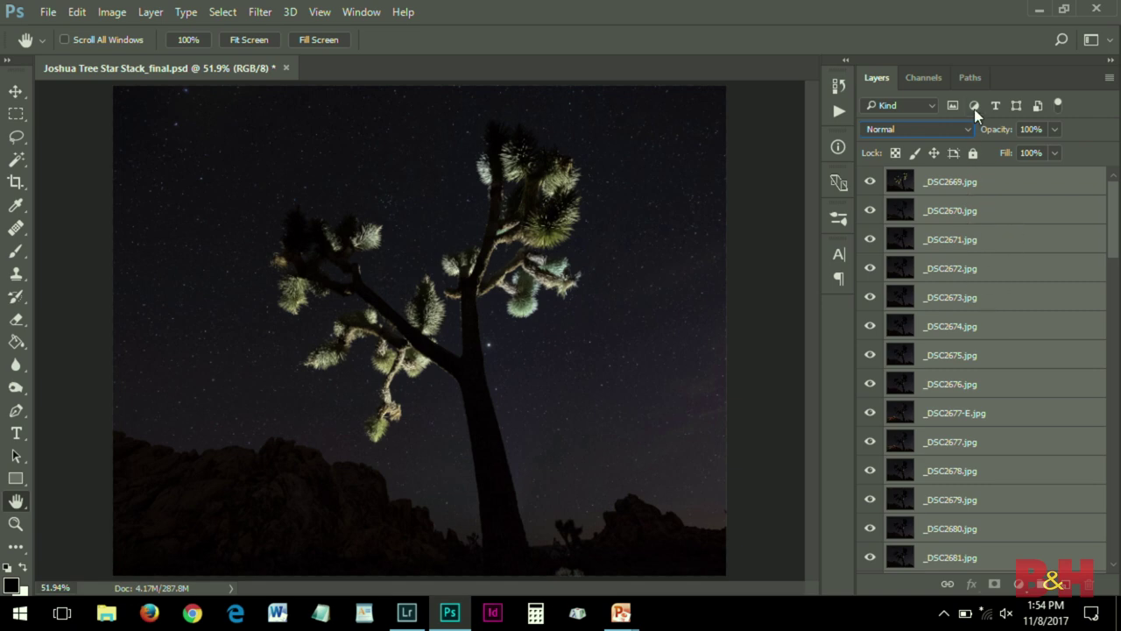
Step: Set the blend mode of all selected photo layers to Lighten
left_click(920, 129)
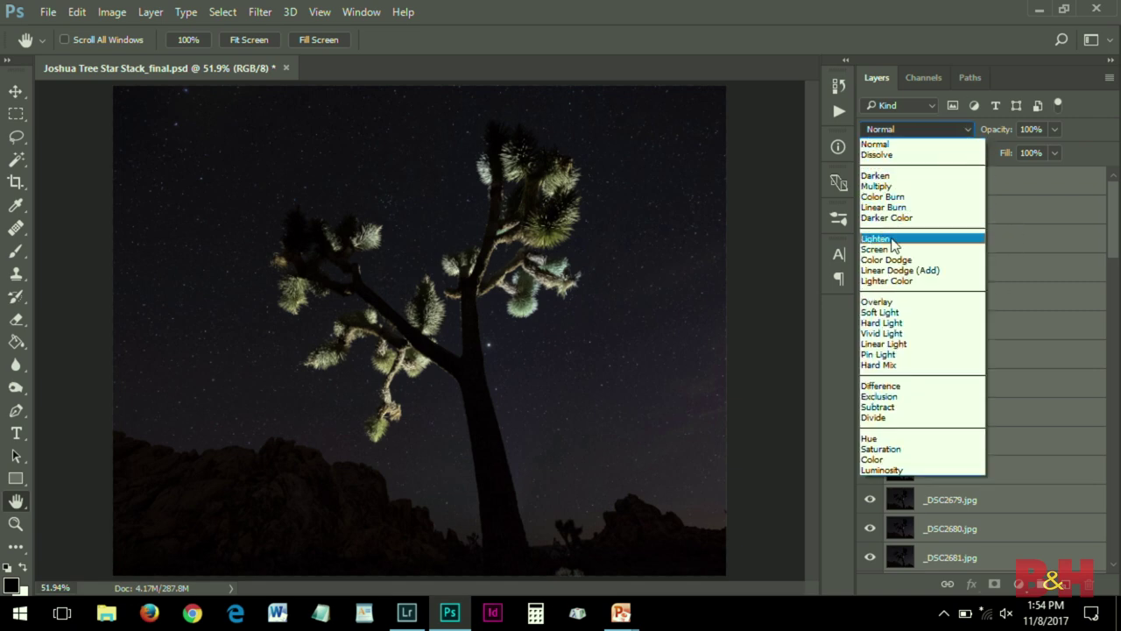
left_click(876, 238)
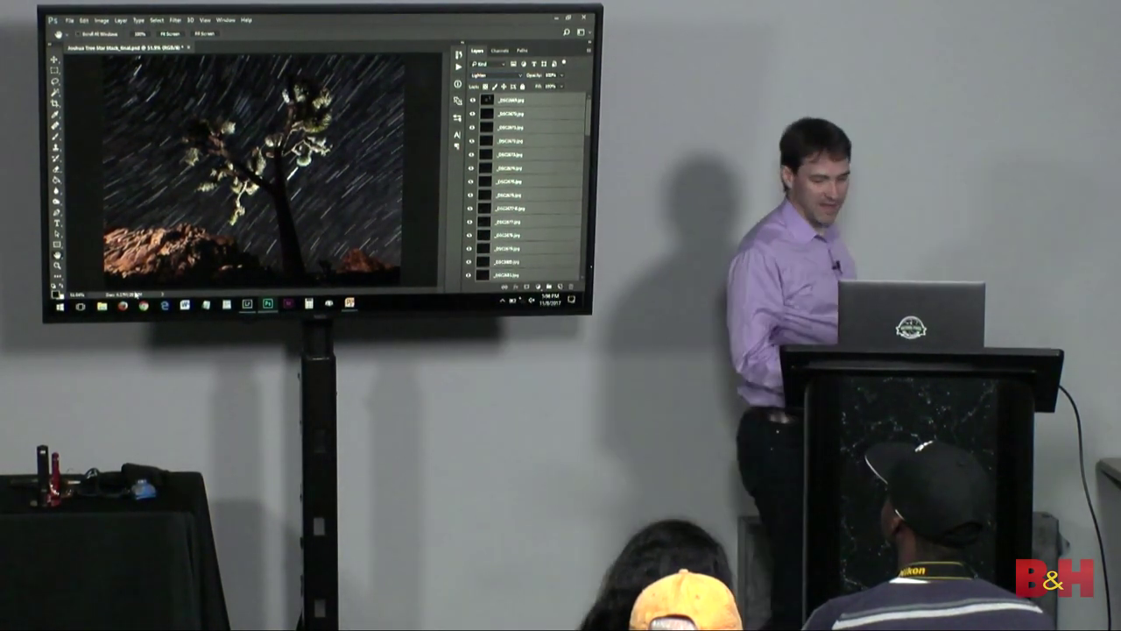
Step: Check the end of the layer stack and the available commands for merging or flattening layers
scroll(526, 189, "down", 10)
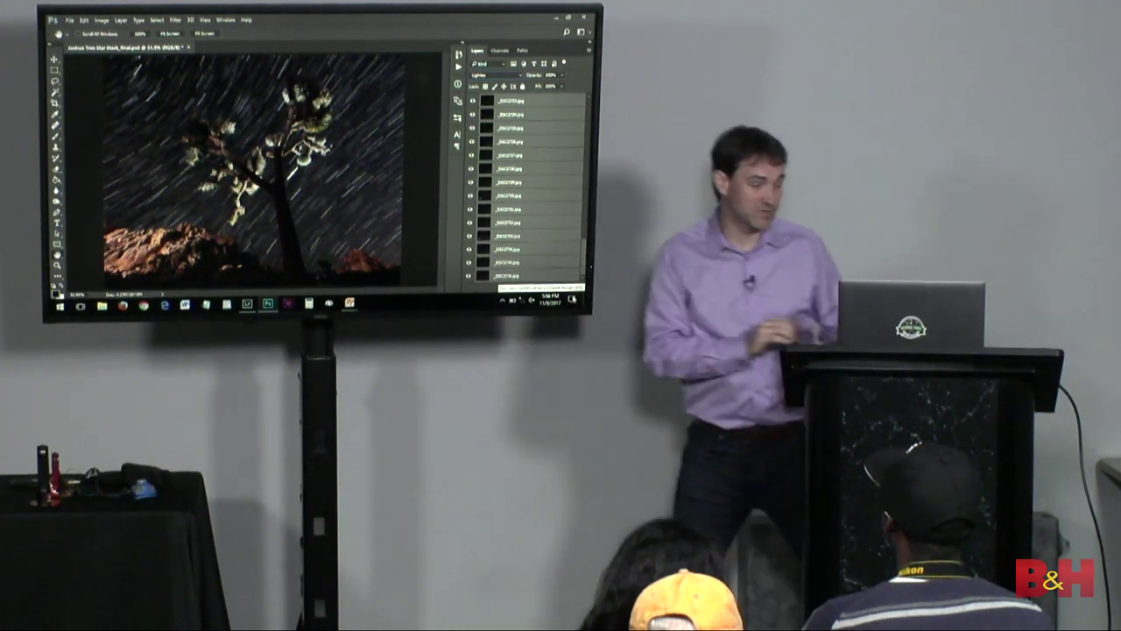
left_click(121, 19)
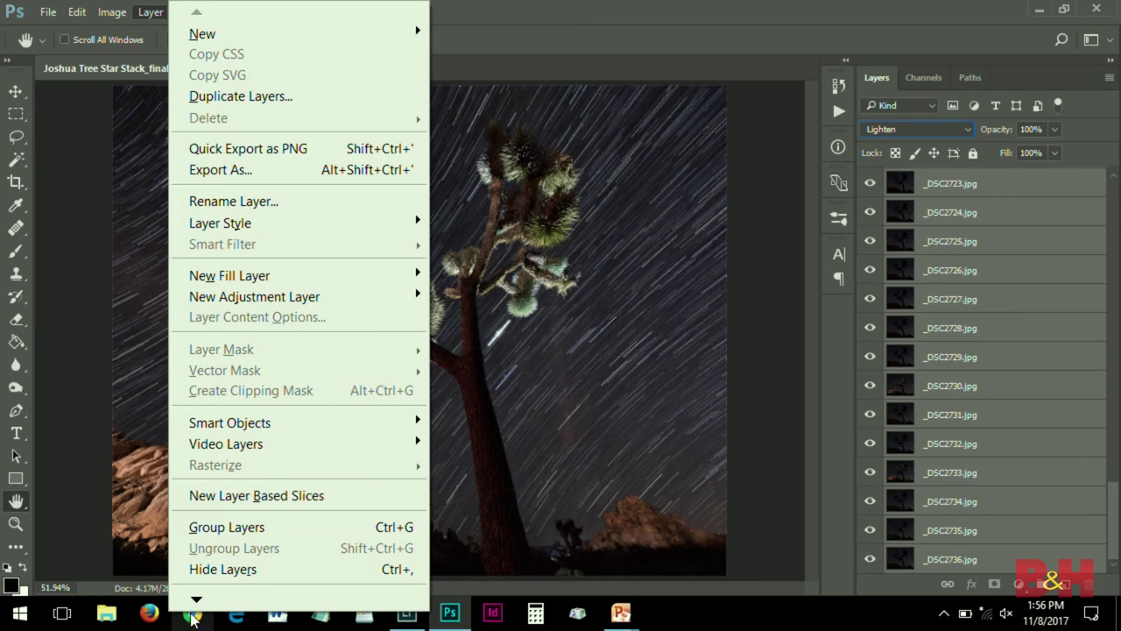
mouse_move(198, 600)
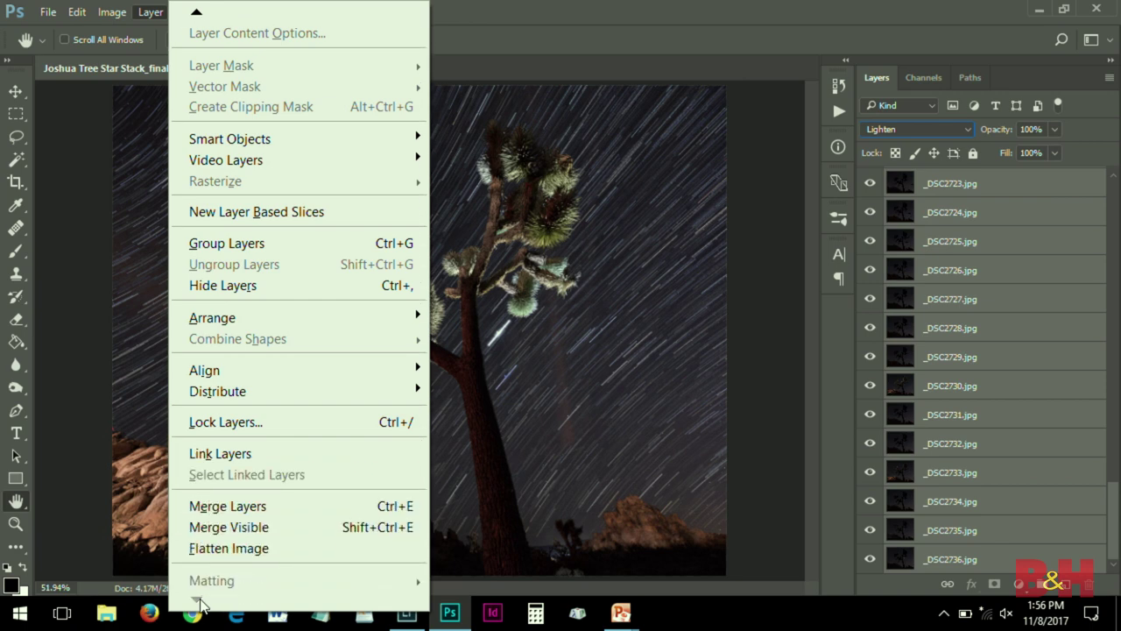
left_click(226, 545)
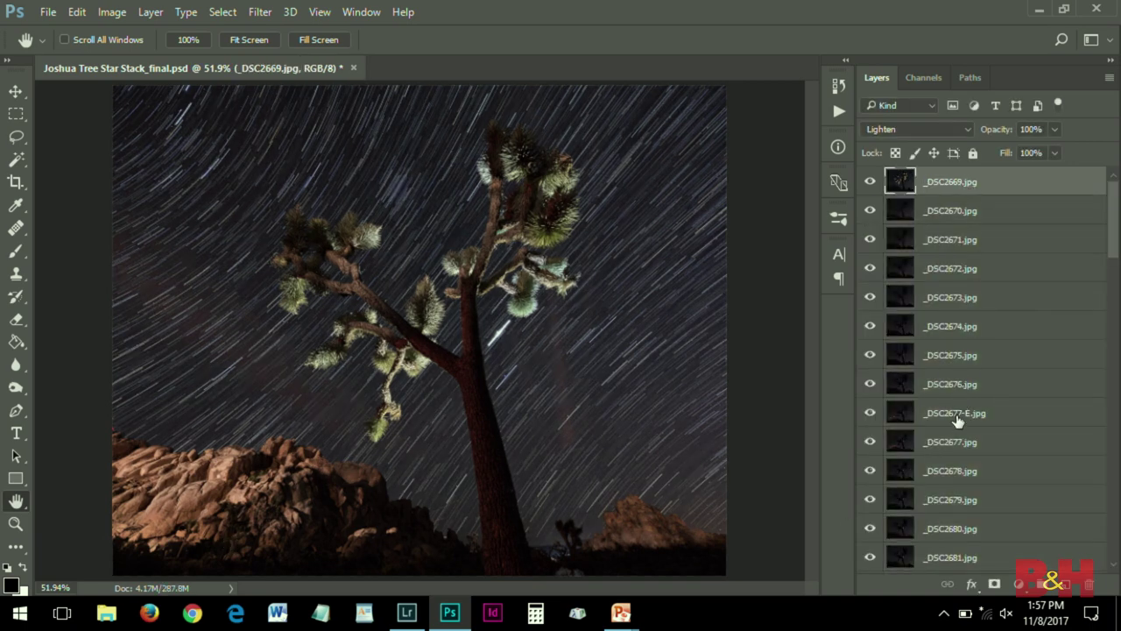
Step: Group layers _DSC2669.jpg to _DSC2677.jpg, and put _DSC2678.jpg to _DSC2687.jpg into a second group
left_click(955, 444, "shift")
left_click_drag(955, 445, 1041, 585)
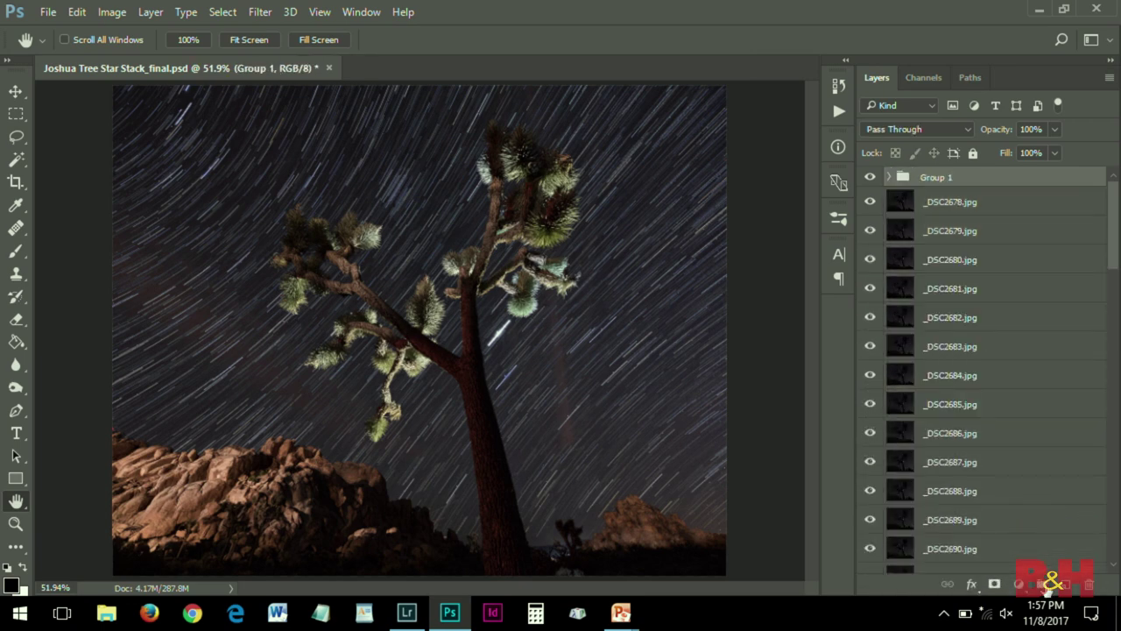
left_click(979, 211)
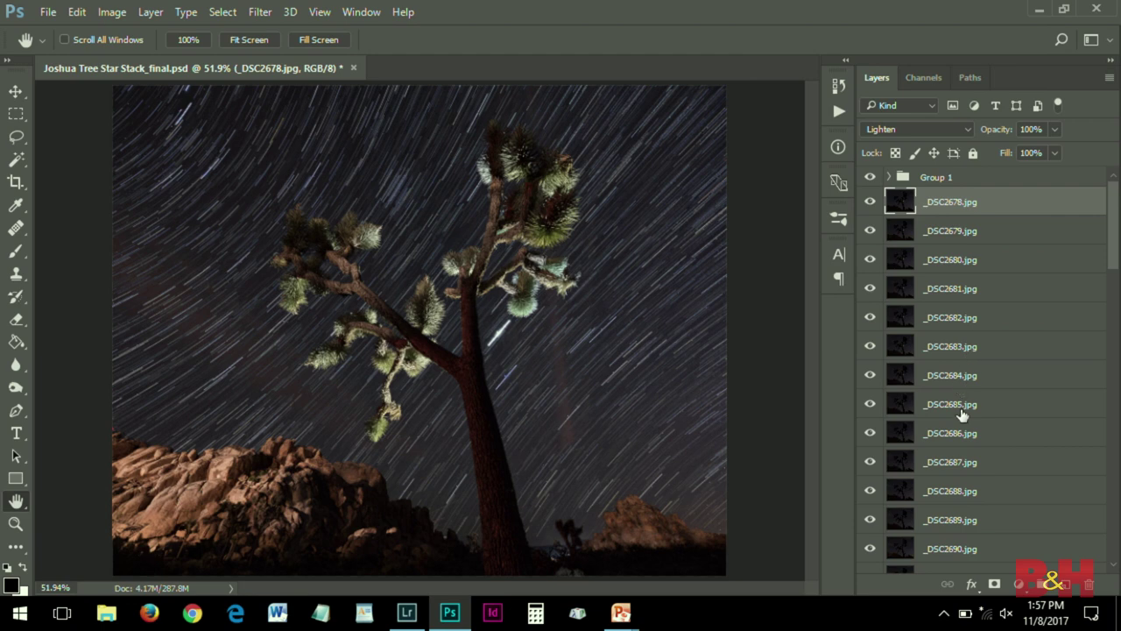
left_click(951, 478, "shift")
left_click_drag(951, 478, 1051, 592)
Step: Put layers _DSC2688.jpg to _DSC2698.jpg into a third group and _DSC2699.jpg to _DSC2710.jpg into a fourth
left_click(964, 201)
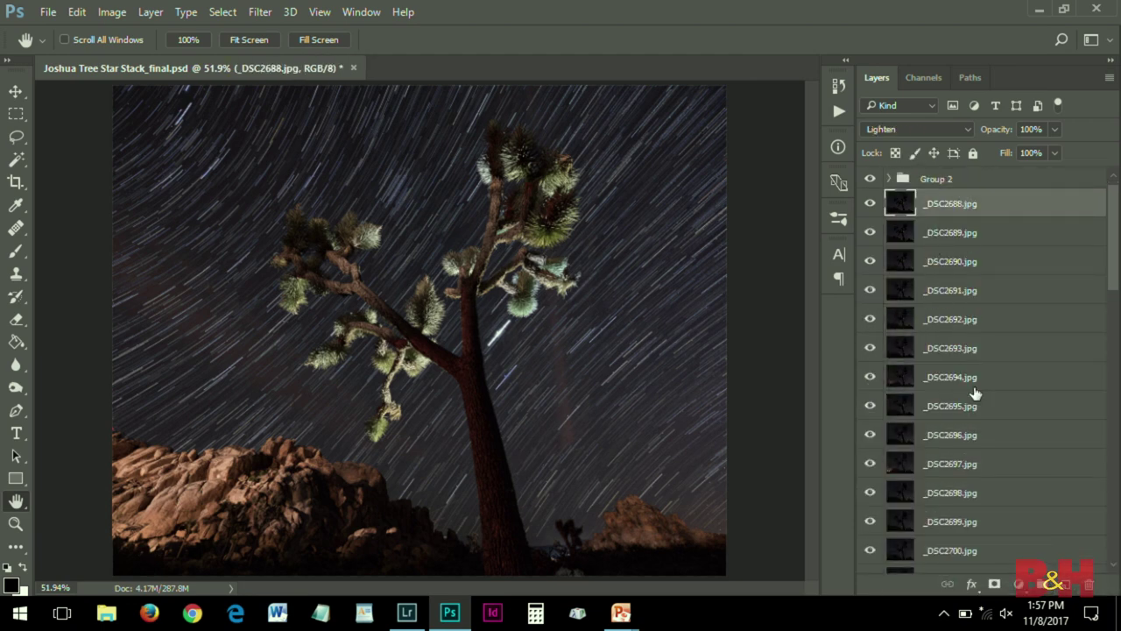
left_click(952, 497, "shift")
left_click_drag(952, 500, 1045, 584)
left_click(961, 225)
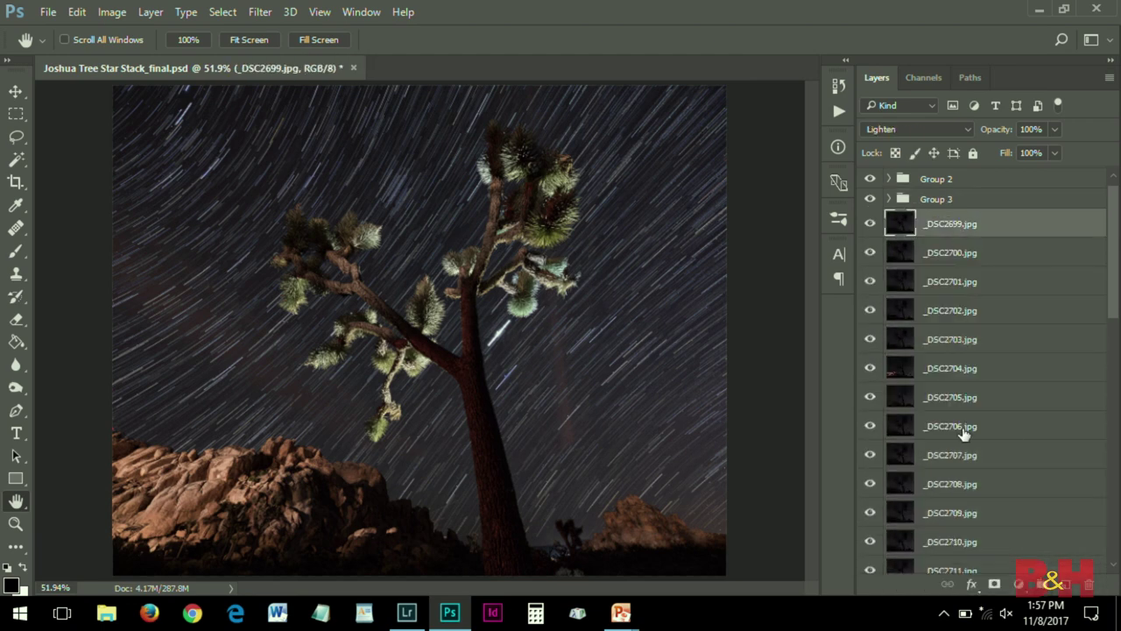
left_click(941, 543, "shift")
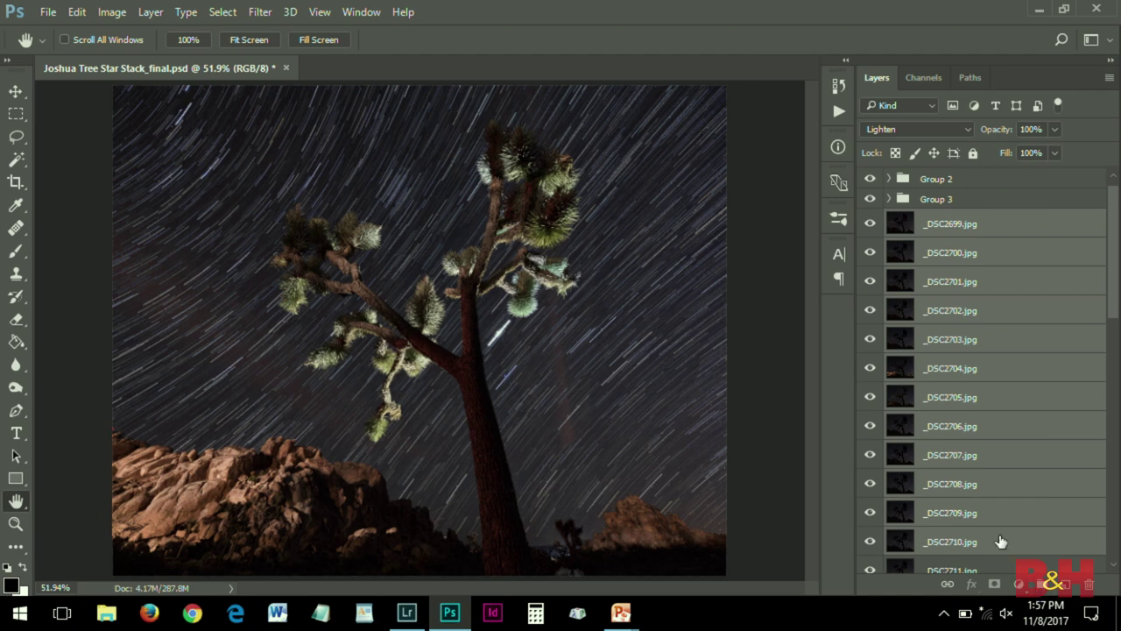
left_click_drag(1002, 541, 1043, 586)
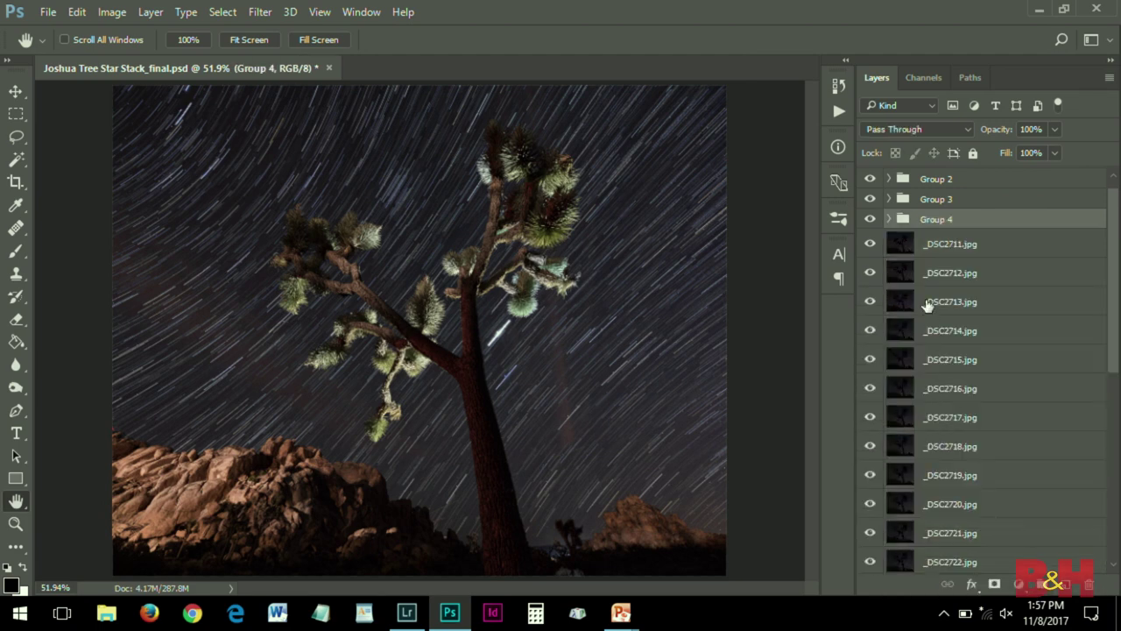
Step: Put the remaining layers, _DSC2711.jpg to _DSC2736.jpg, into a fifth group, declining Sticky Keys
left_click(938, 254)
left_click_drag(1118, 322, 1117, 570)
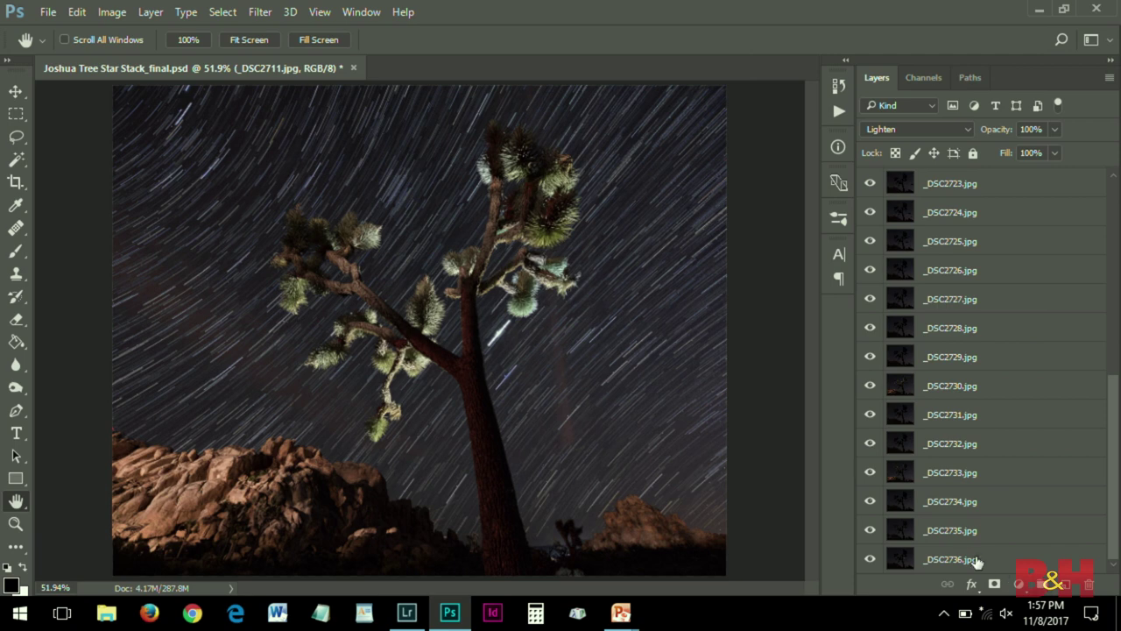
left_click(955, 559, "shift")
key("shift")
key("shift")
key("shift")
key("shift")
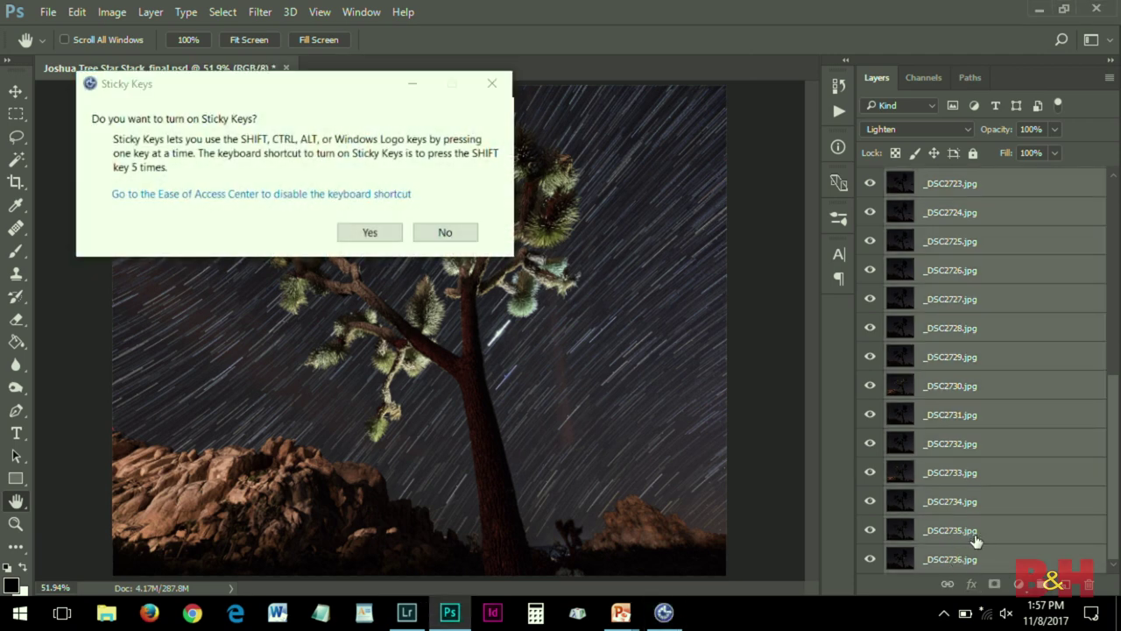
left_click(451, 236)
left_click_drag(961, 501, 1043, 584)
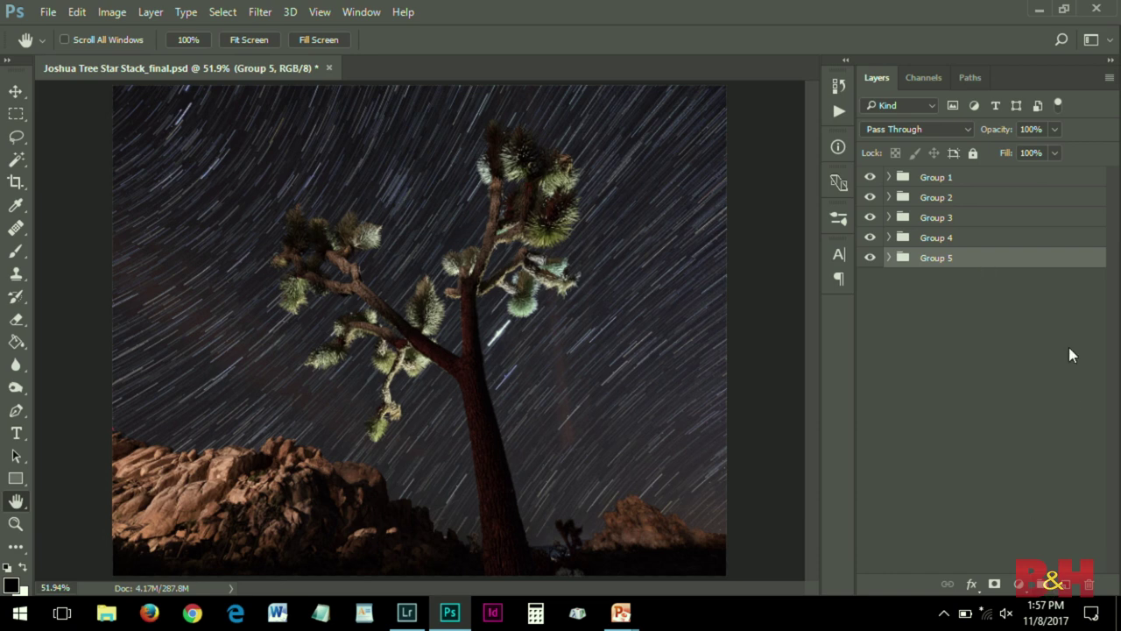
Step: Merge Group 5 into a single layer
right_click(935, 258)
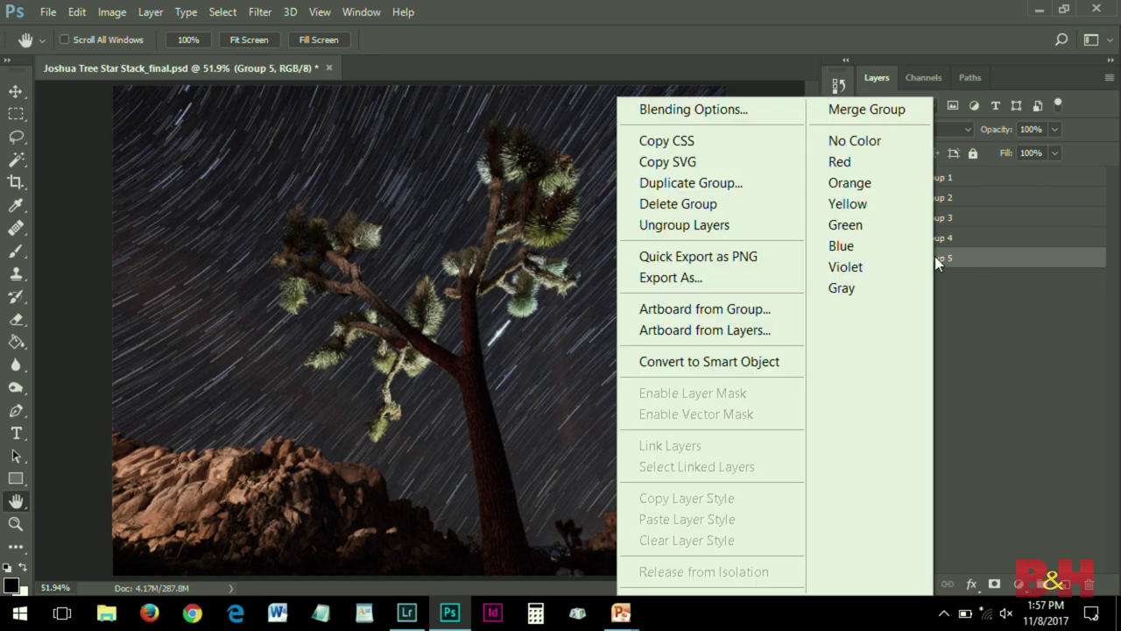
left_click(148, 16)
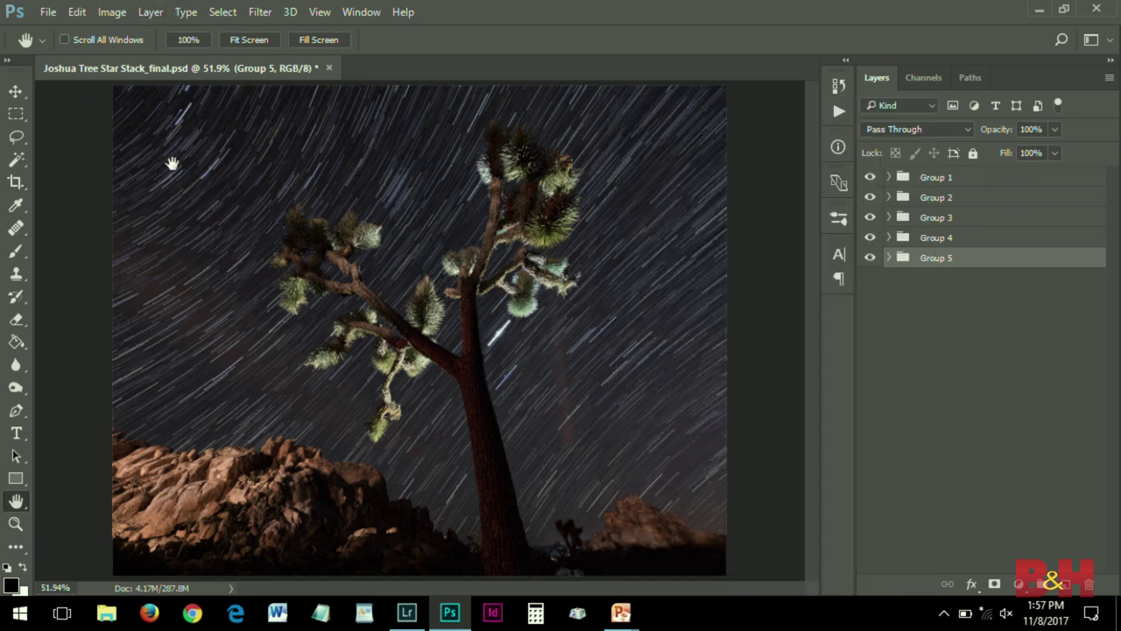
left_click(150, 12)
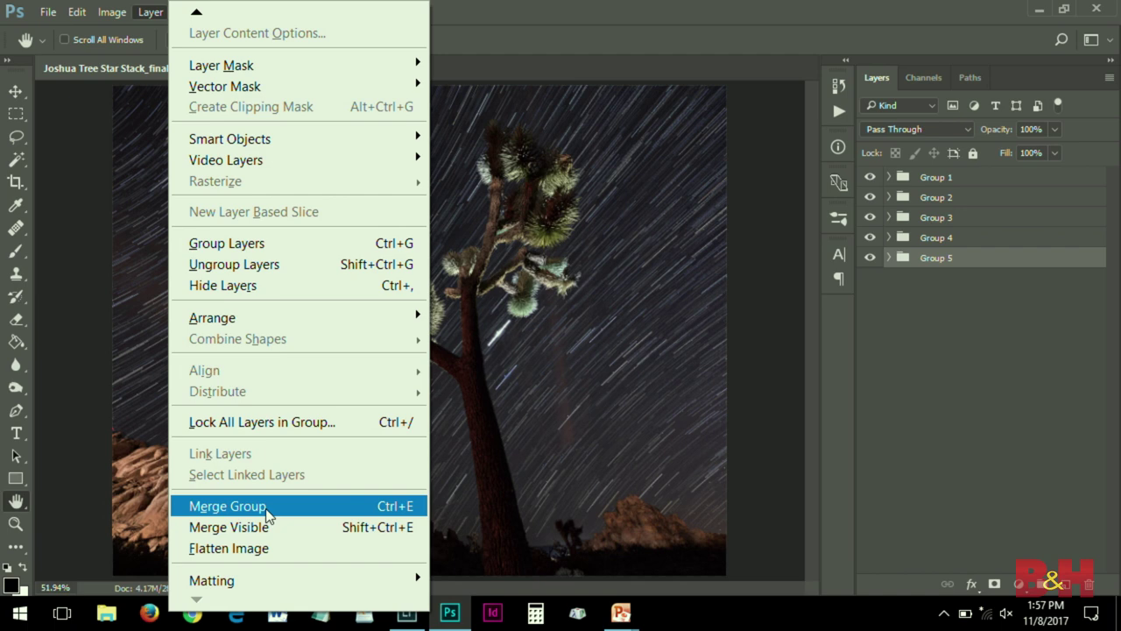
left_click(227, 507)
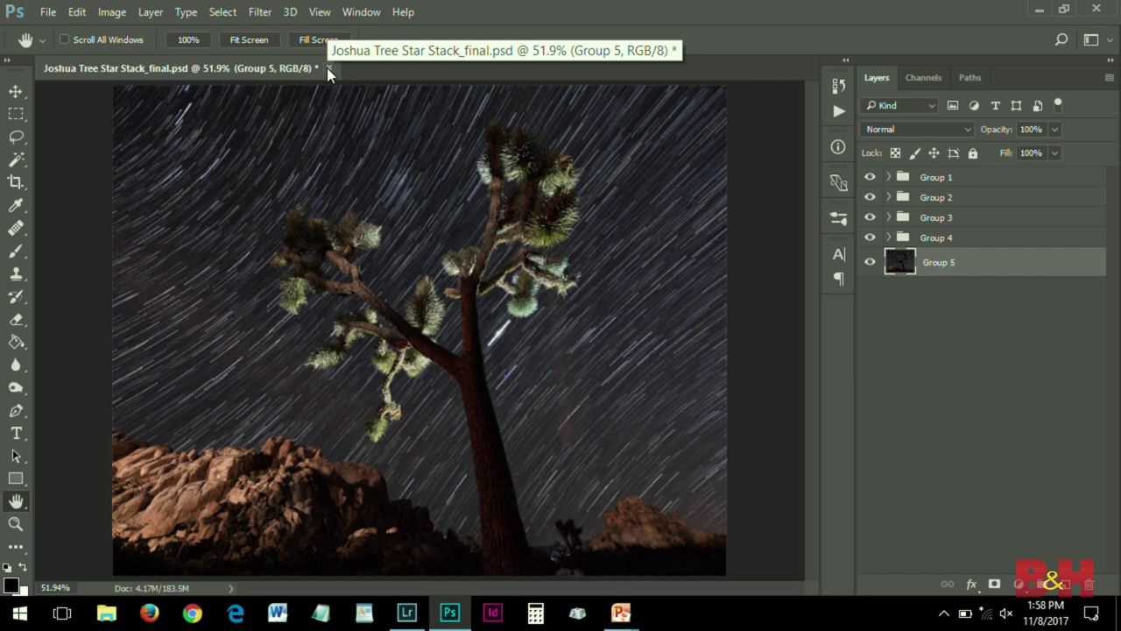
Step: Switch to Lightroom and view the end of the selected photo sequence
key("alt+Tab")
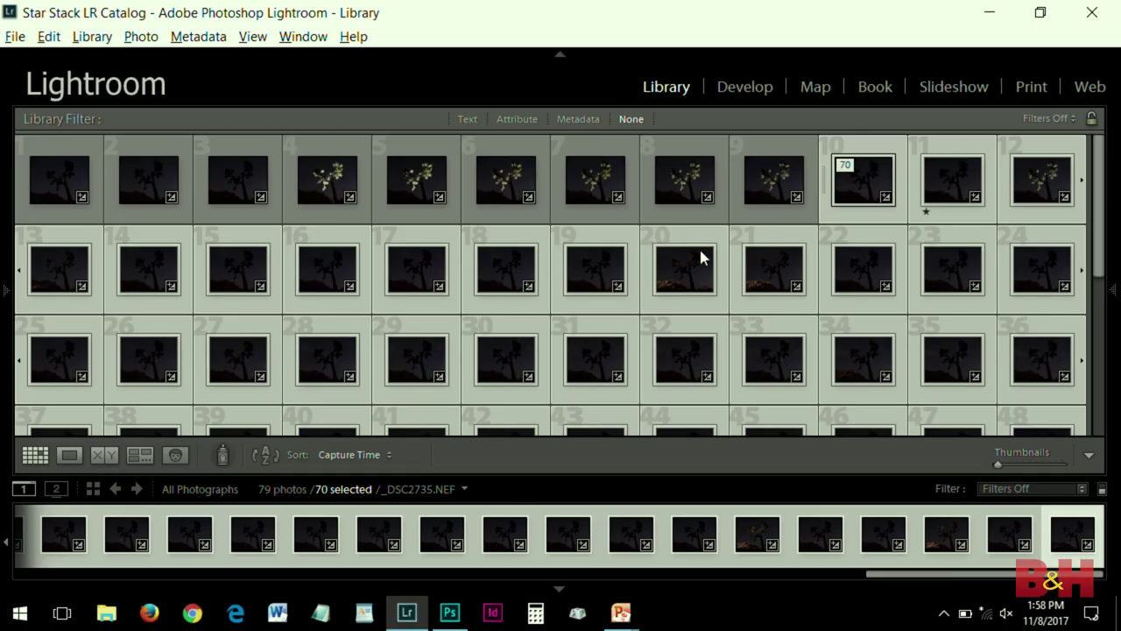
scroll(801, 234, "down", 5)
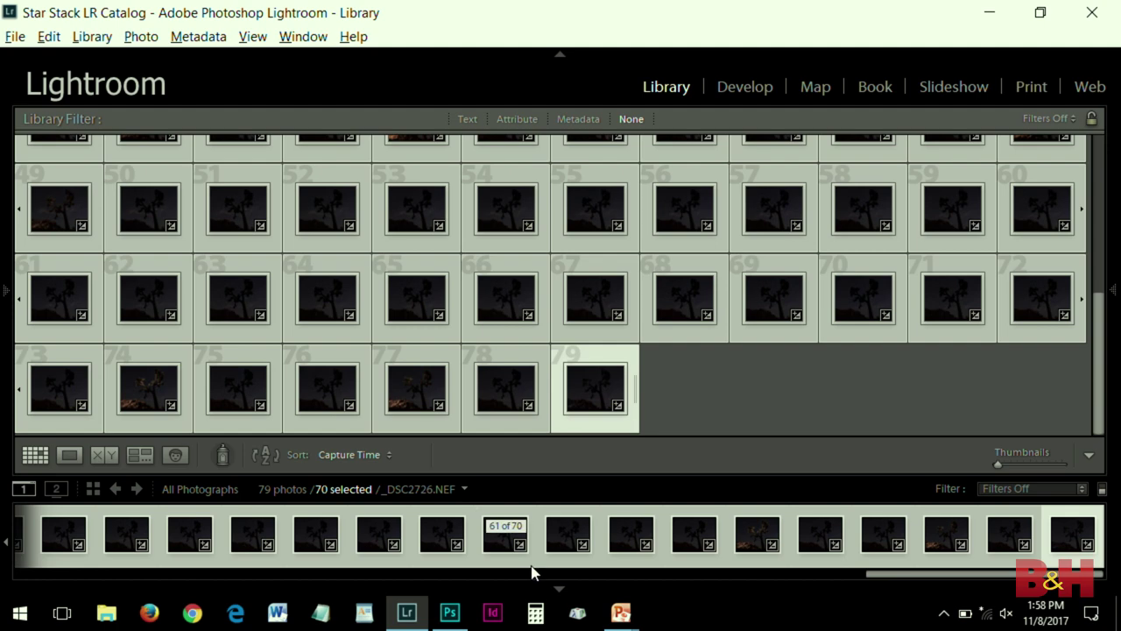